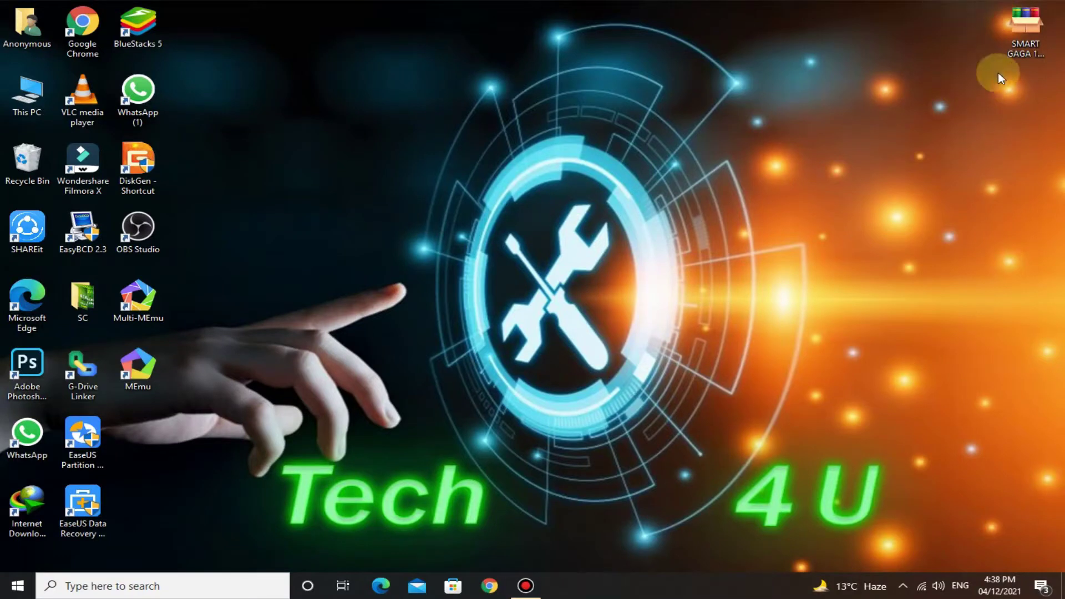
Run the SMART GAGA self-extracting archive
drag(1025, 28, 764, 78)
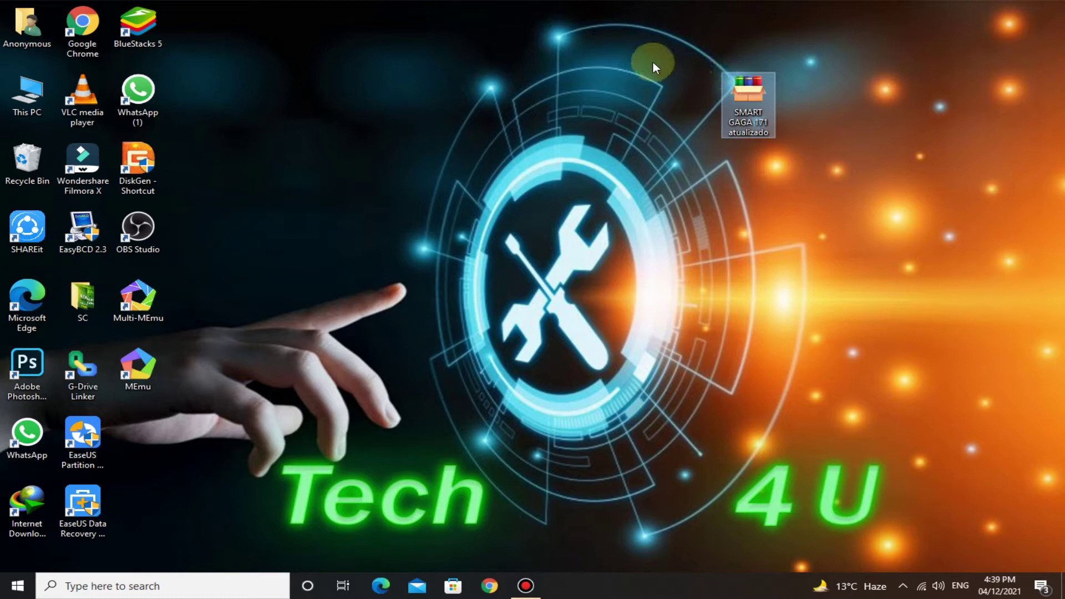
right_click(740, 95)
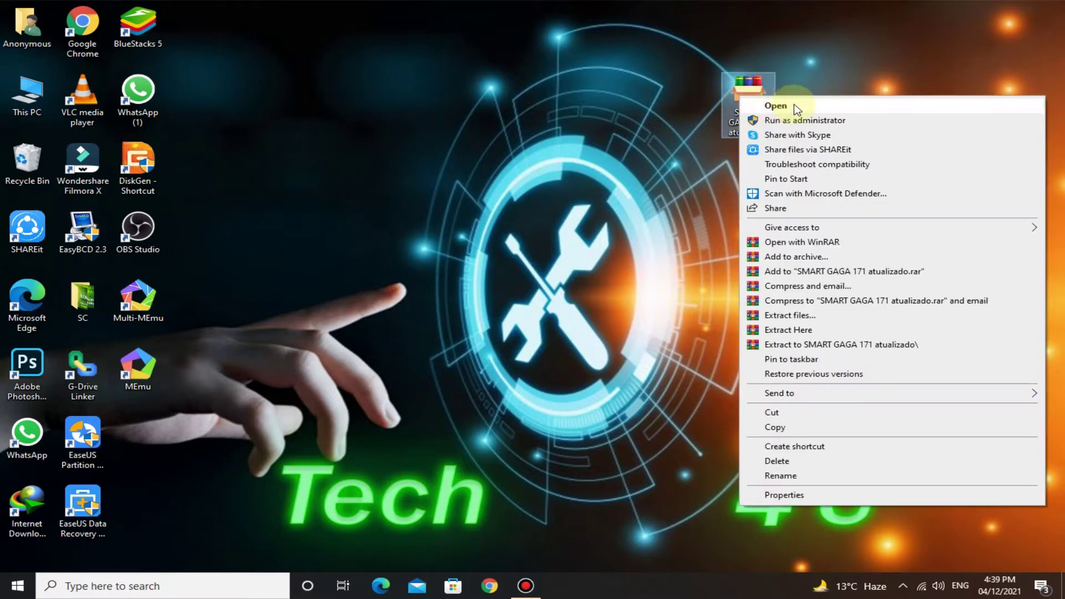
click(774, 104)
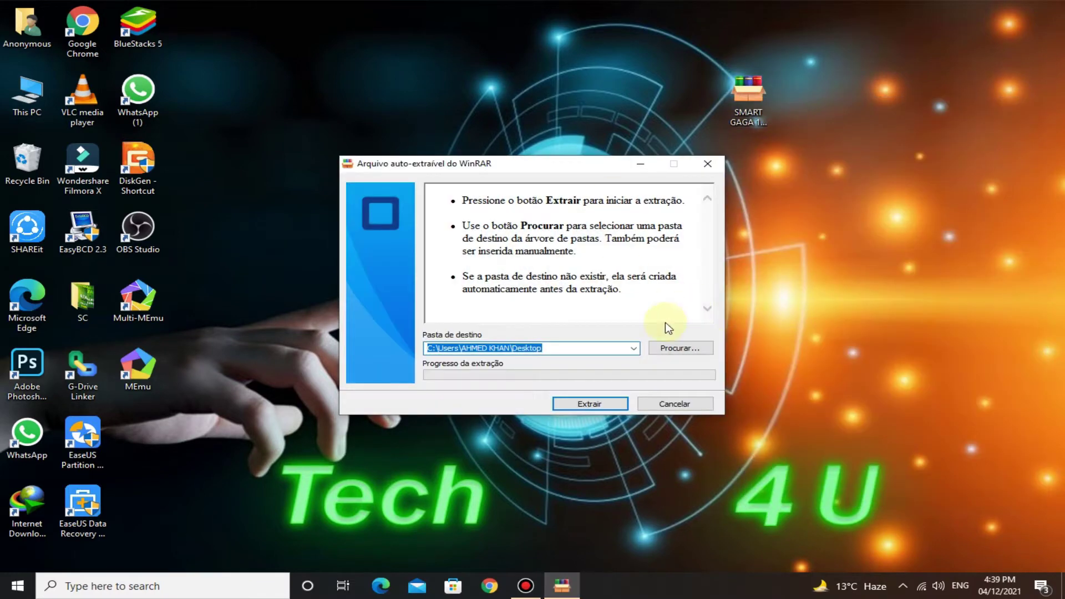
Set the extraction destination to Local Disk (C:) and extract the emulator files
click(680, 348)
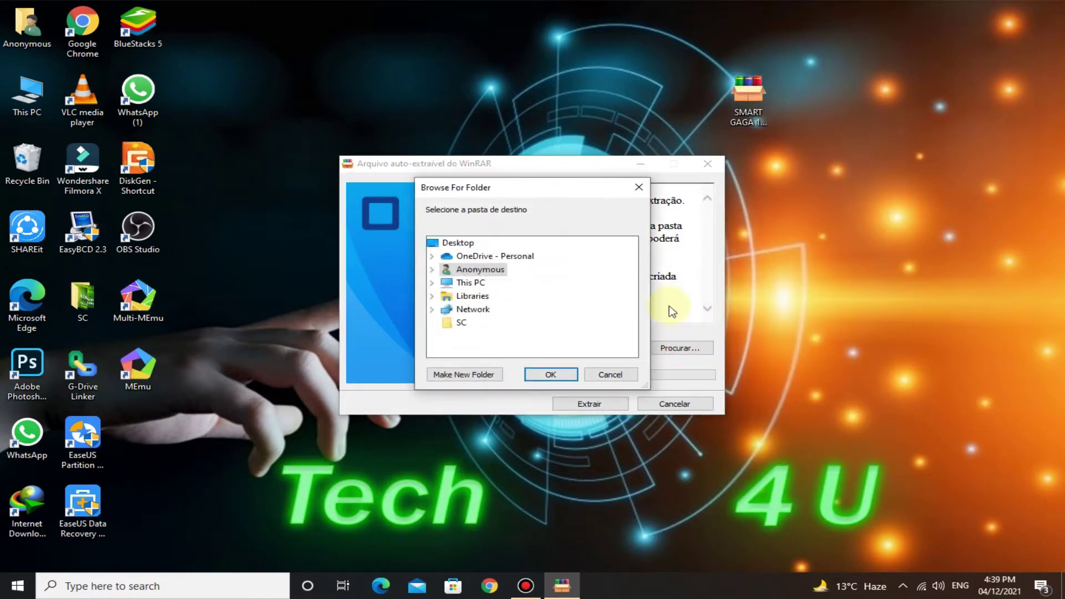
click(432, 284)
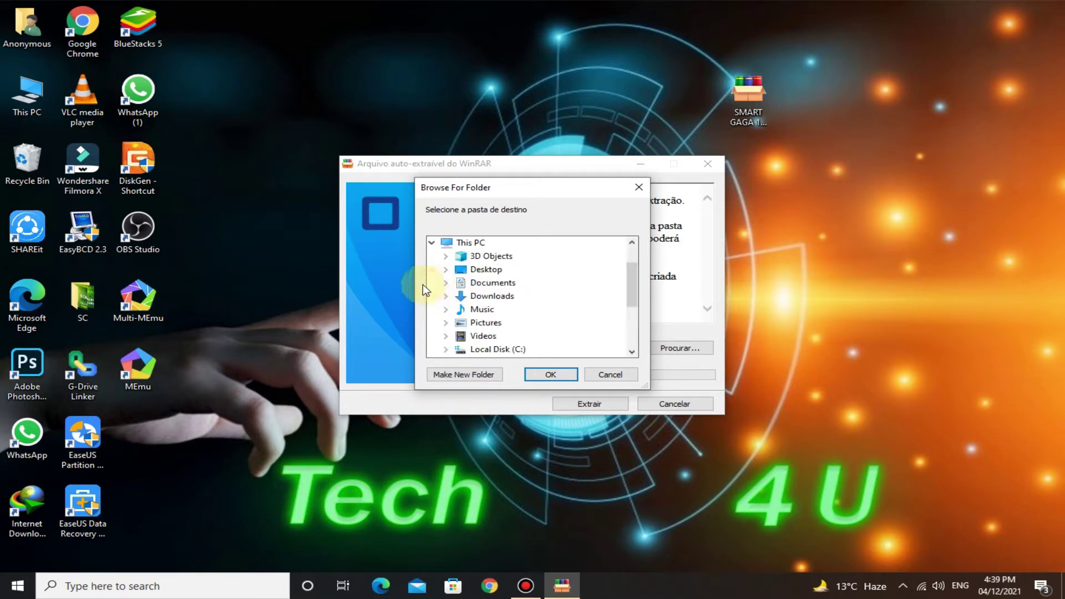
double_click(482, 349)
click(547, 375)
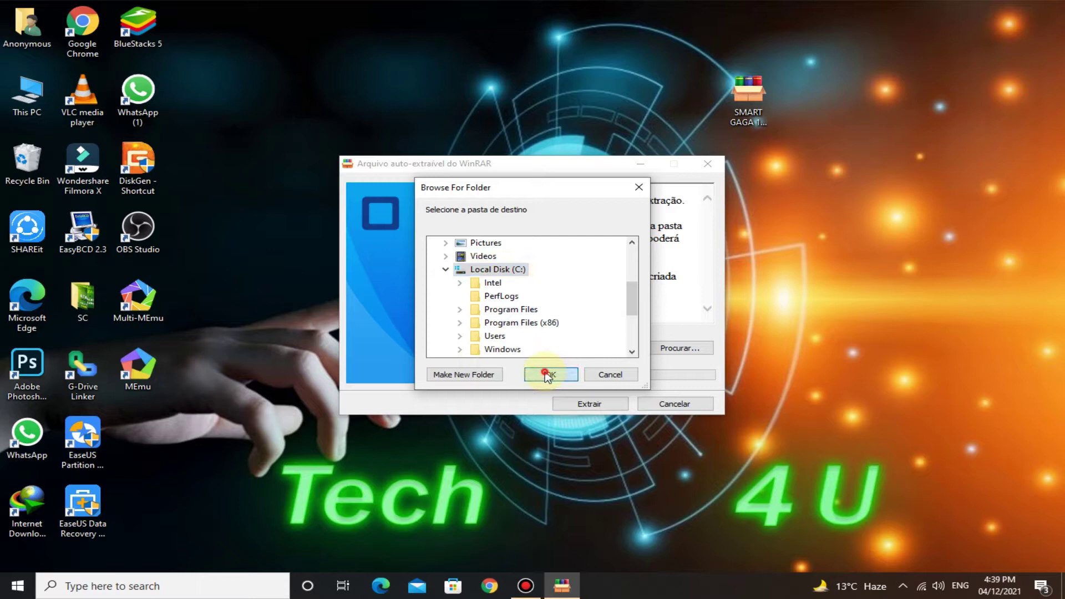
click(577, 405)
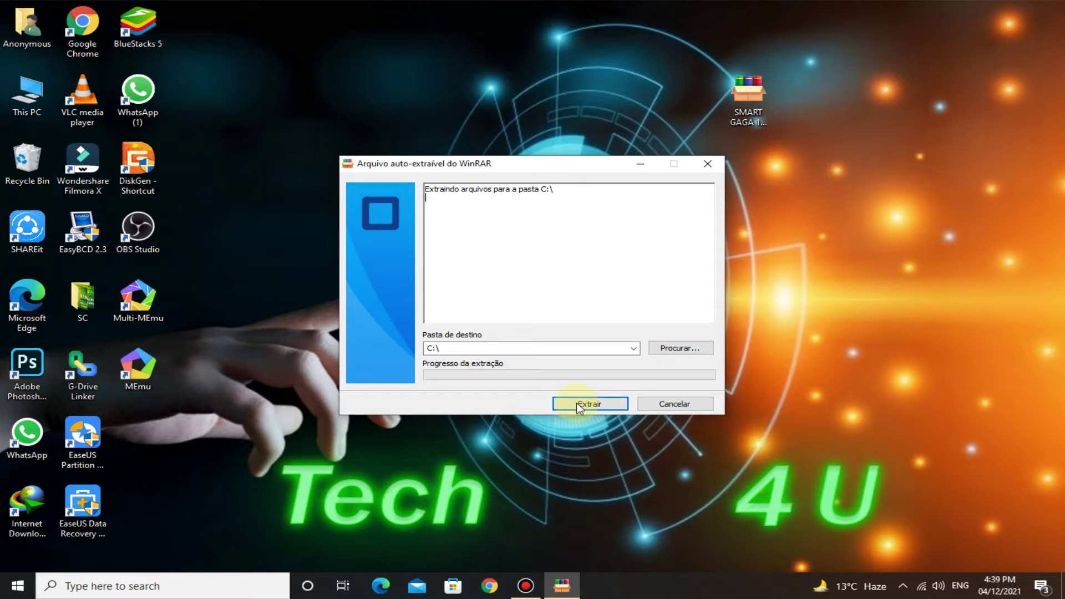
click(577, 404)
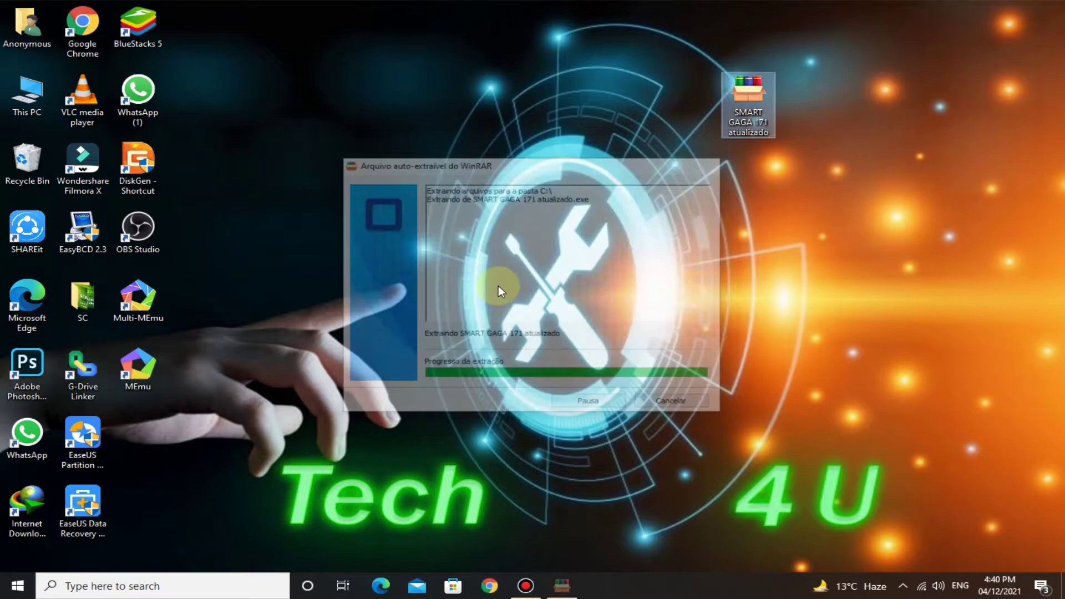
Browse to C:\SMART GAGA 171 atualizado\Engine in File Explorer
double_click(6, 98)
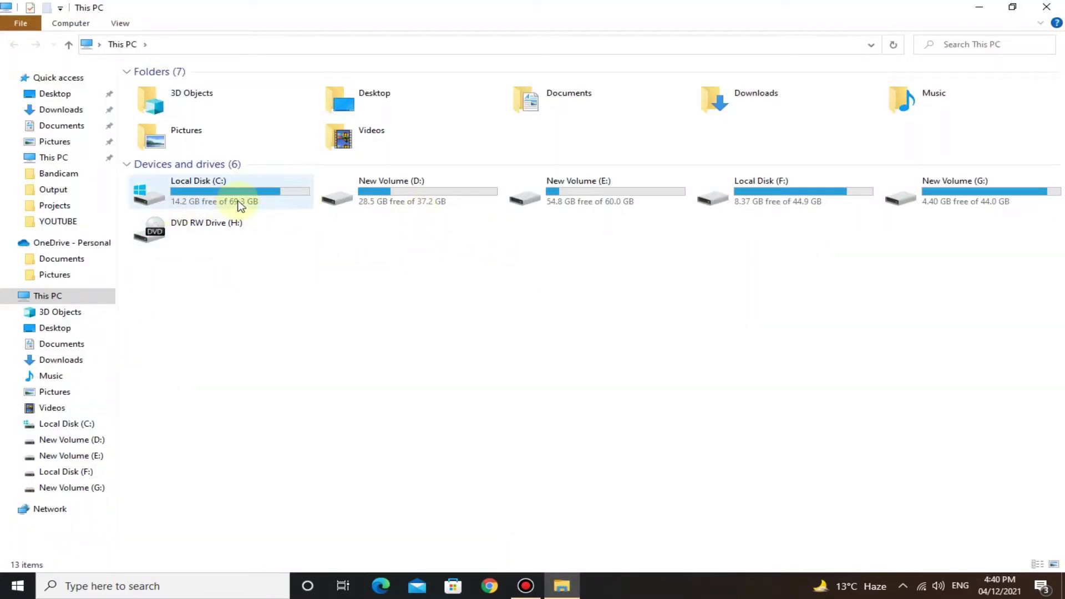
click(226, 191)
double_click(226, 192)
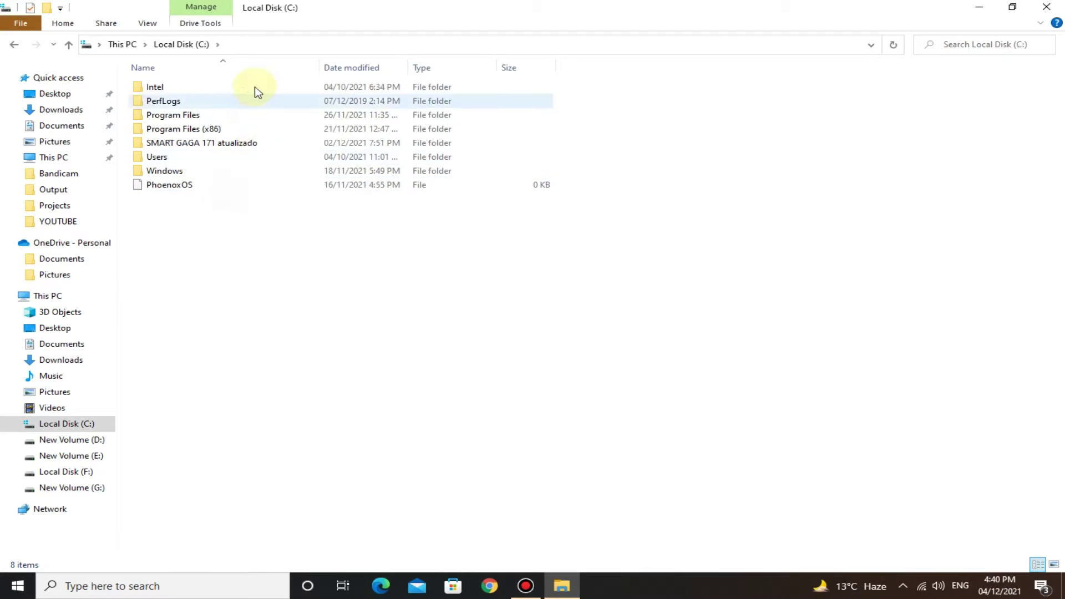
double_click(184, 146)
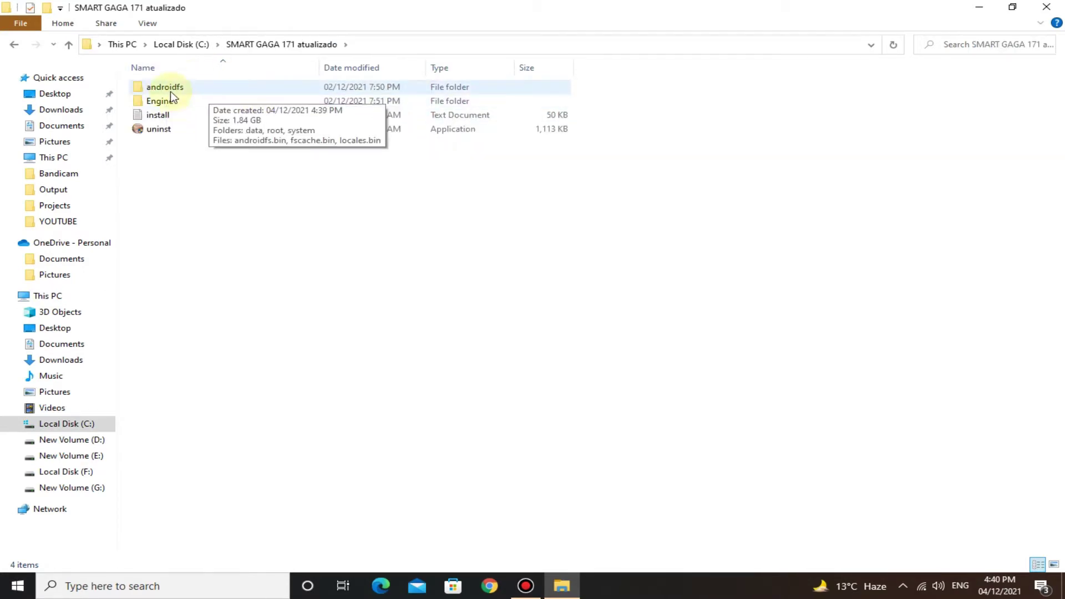
double_click(165, 105)
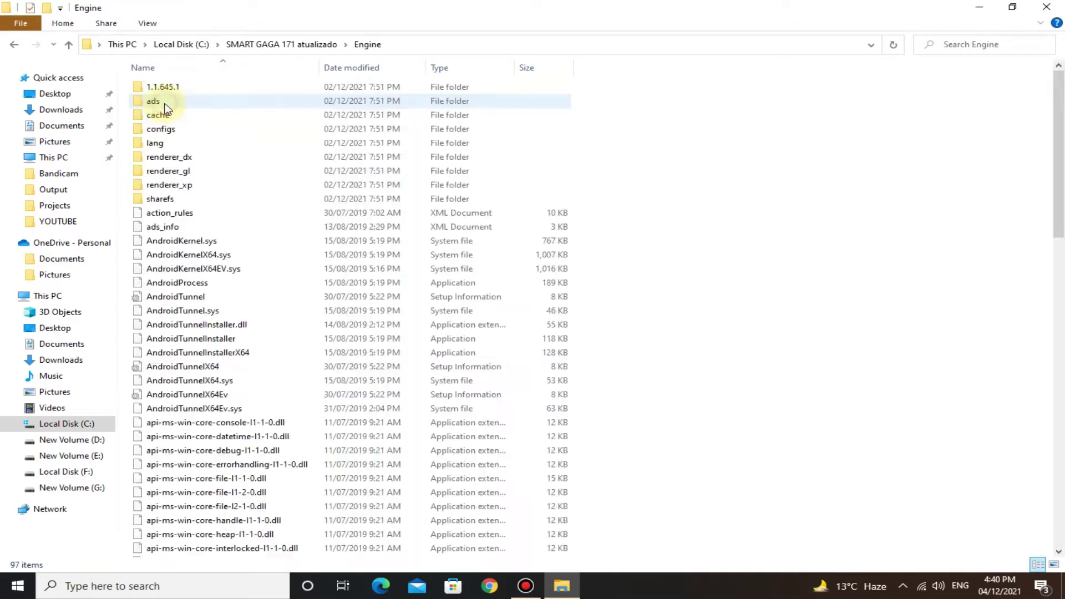
scroll(259, 278, down, 12)
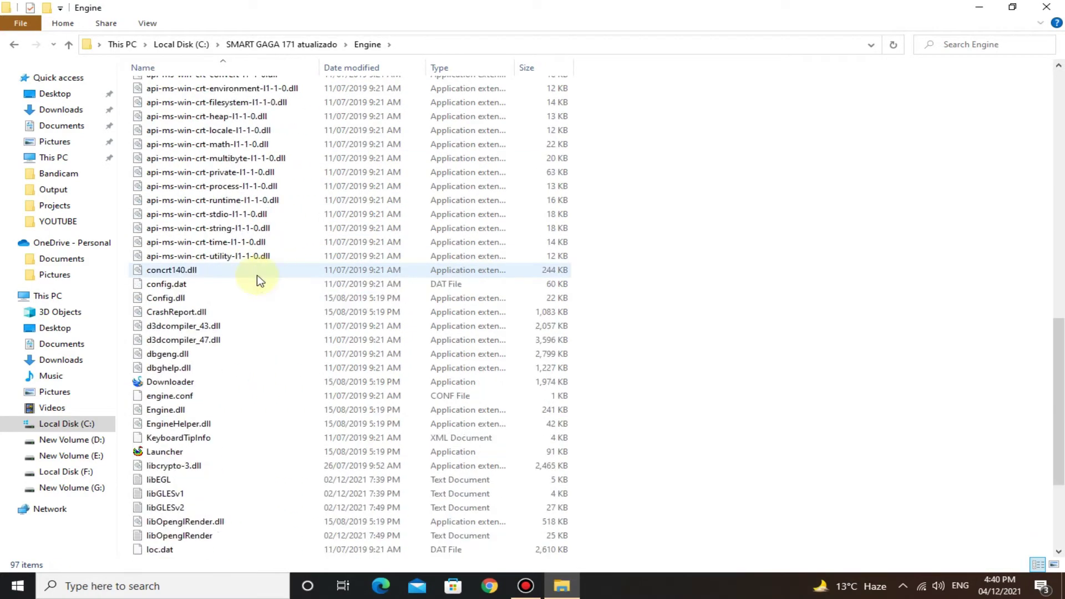
scroll(259, 280, down, 4)
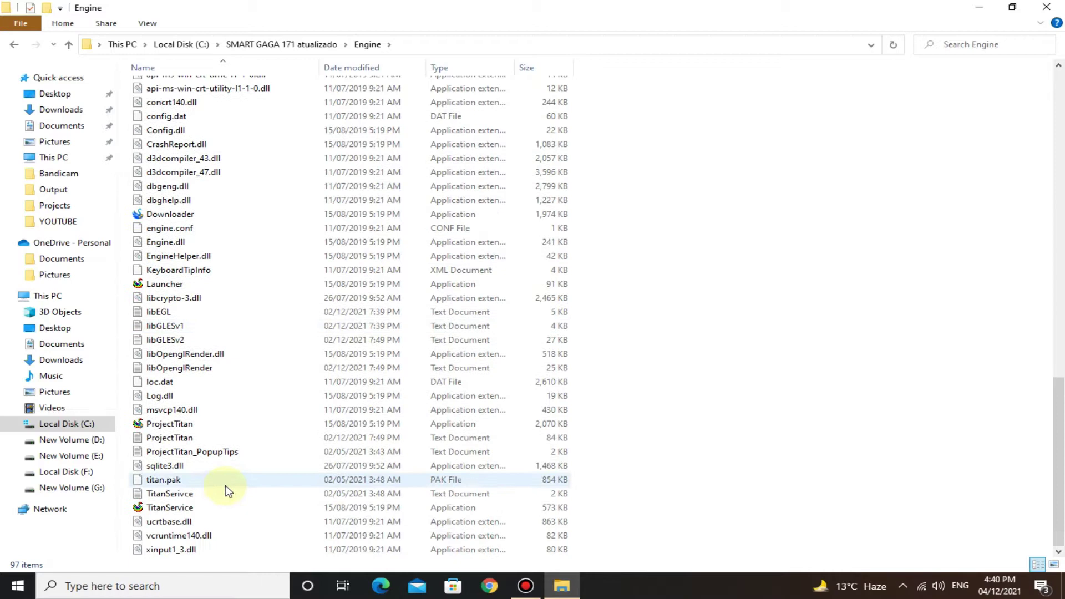
Send ProjectTitan to the desktop as a shortcut and close File Explorer
right_click(168, 427)
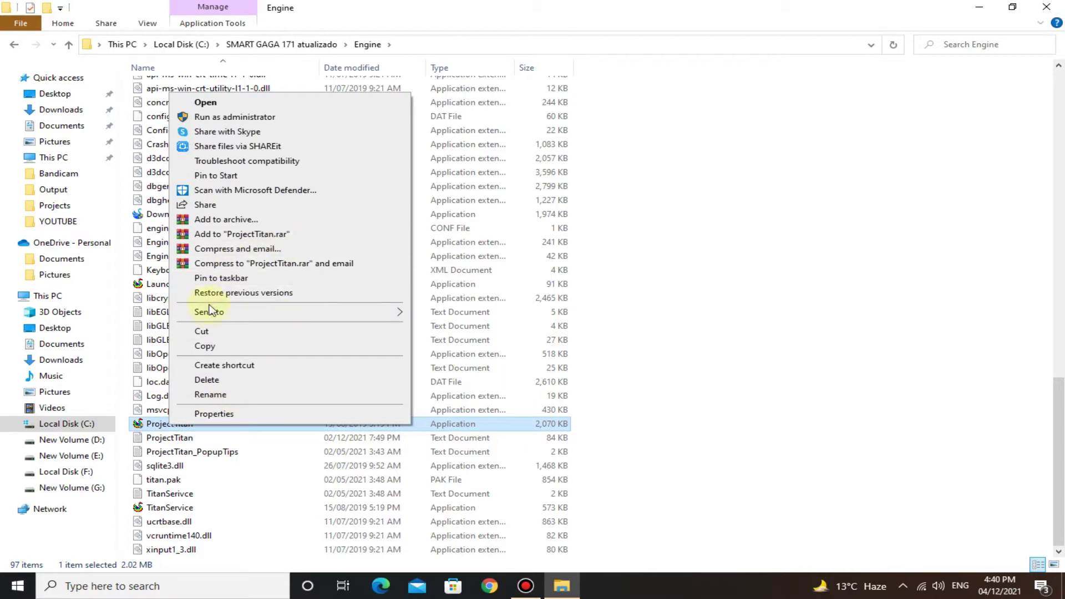
mouse_move(375, 311)
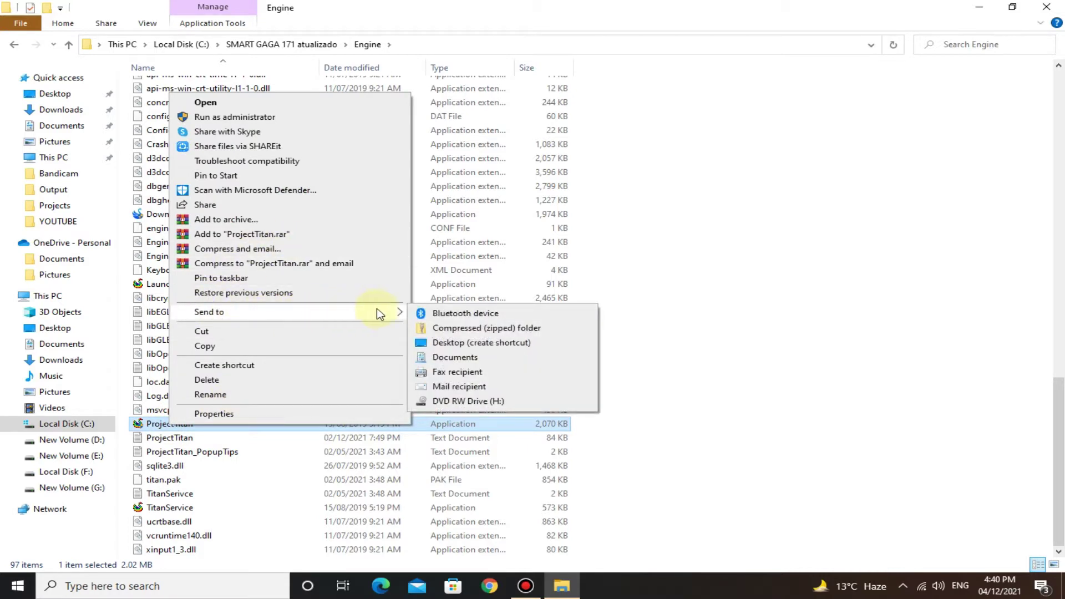
click(449, 343)
click(1047, 7)
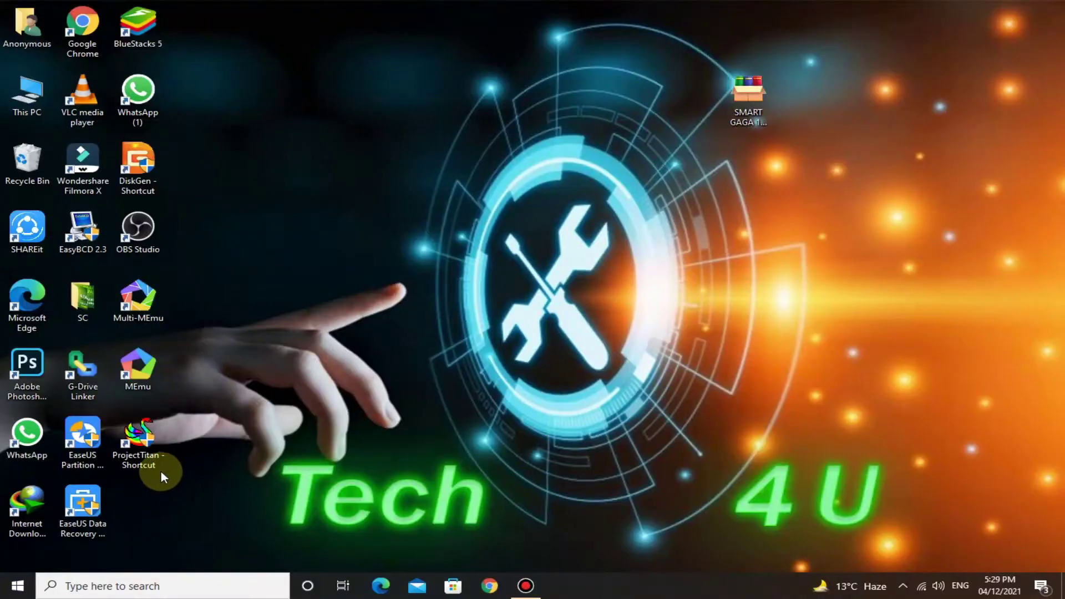
Bring up the ProjectTitan shortcut's properties on the Compatibility tab
double_click(155, 464)
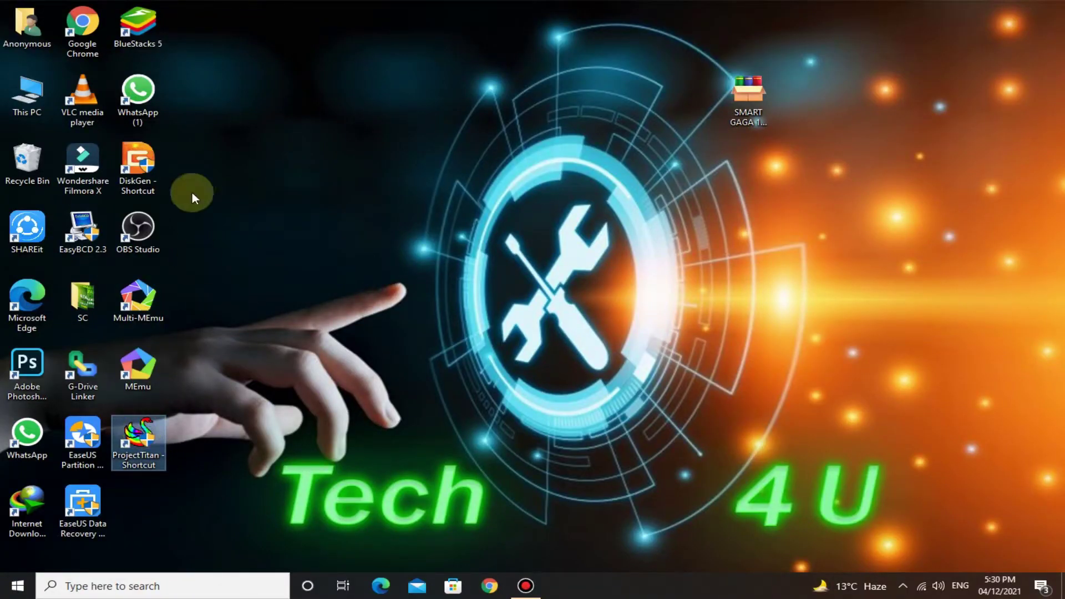
right_click(140, 429)
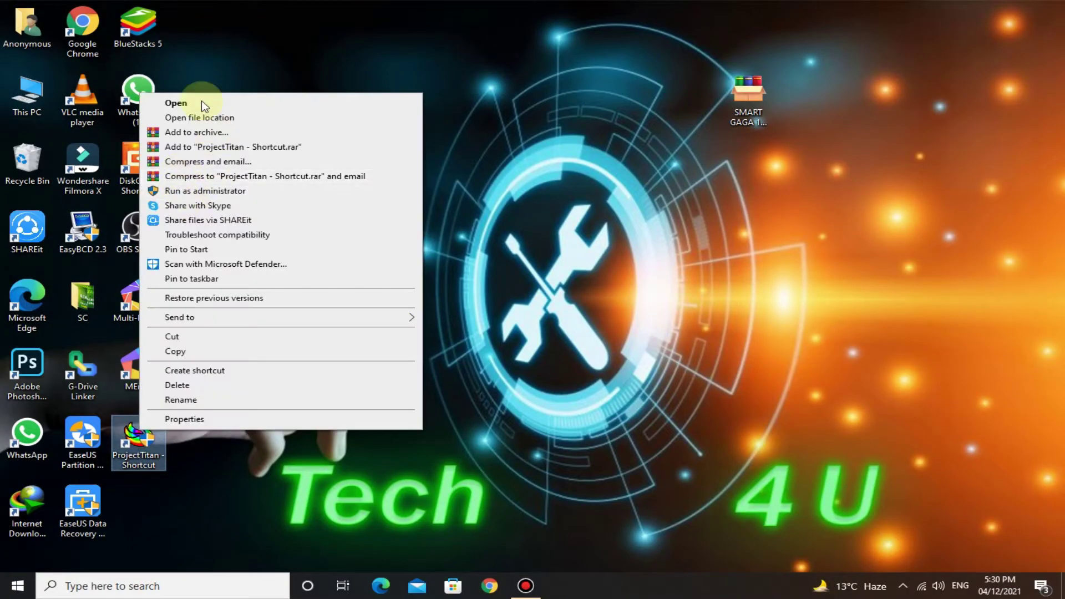
click(172, 422)
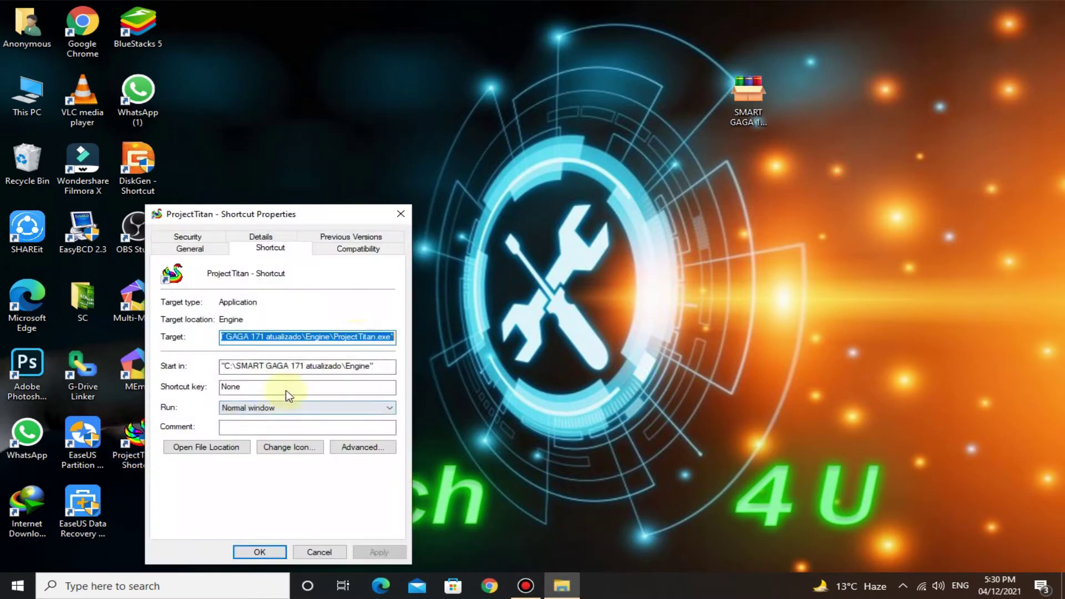
drag(333, 214, 407, 58)
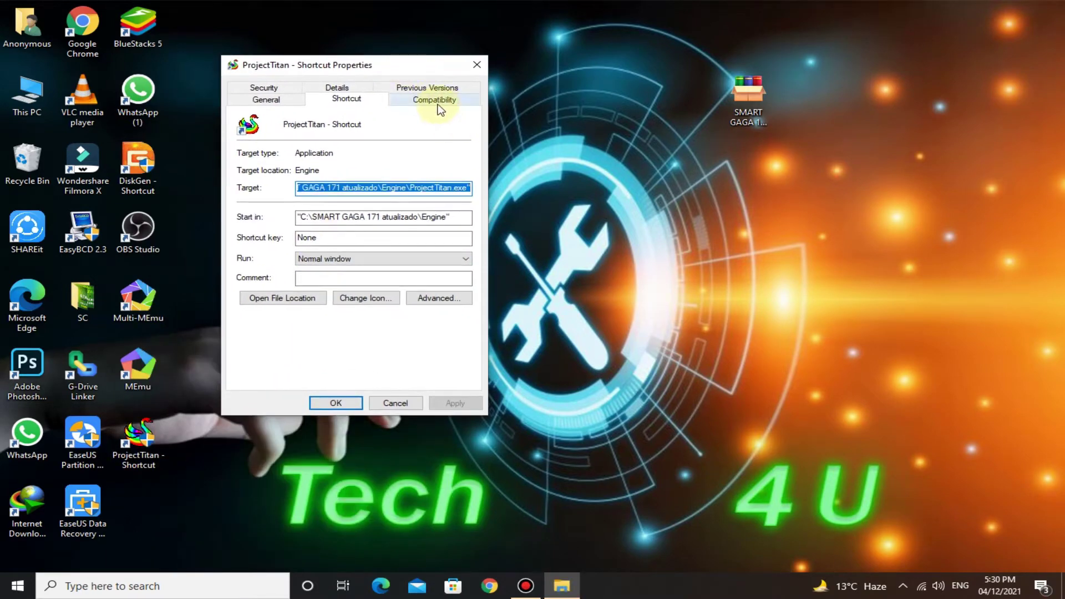
click(435, 101)
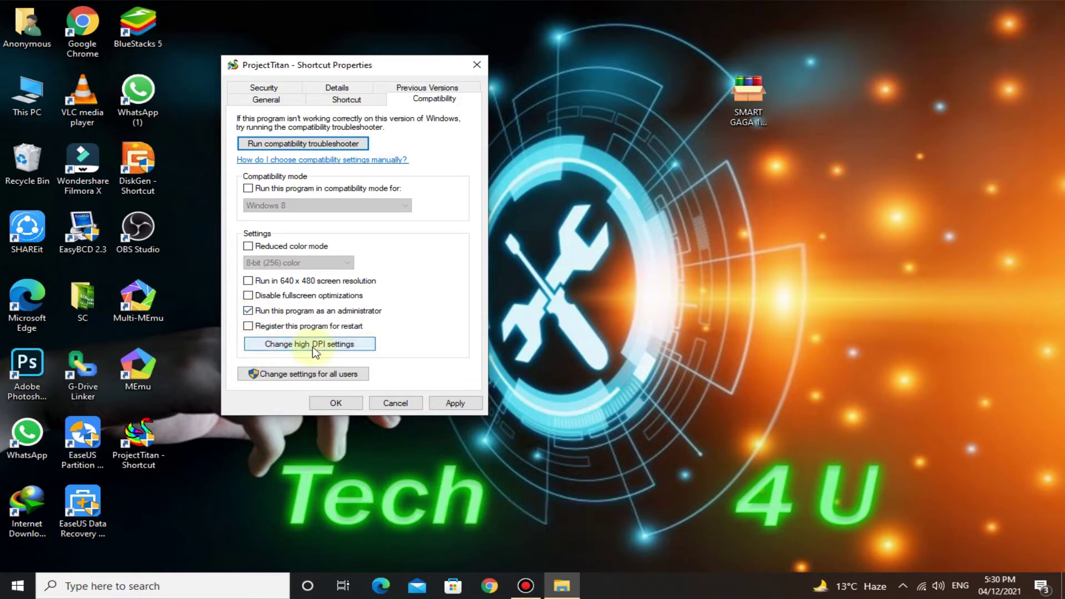
Override high DPI scaling with System scaling and apply the compatibility change
click(280, 345)
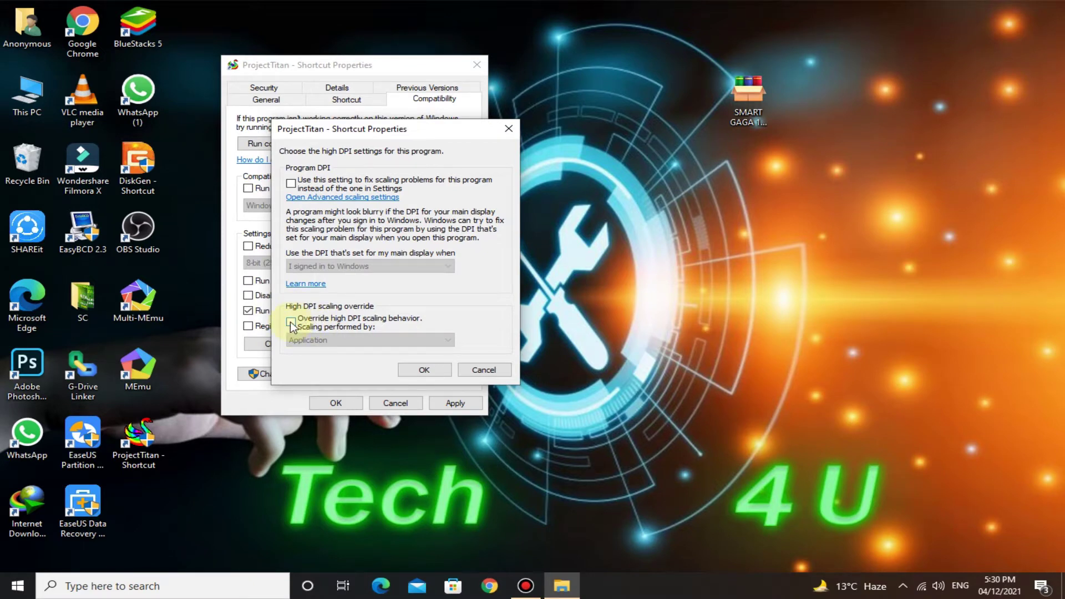
click(291, 321)
click(330, 342)
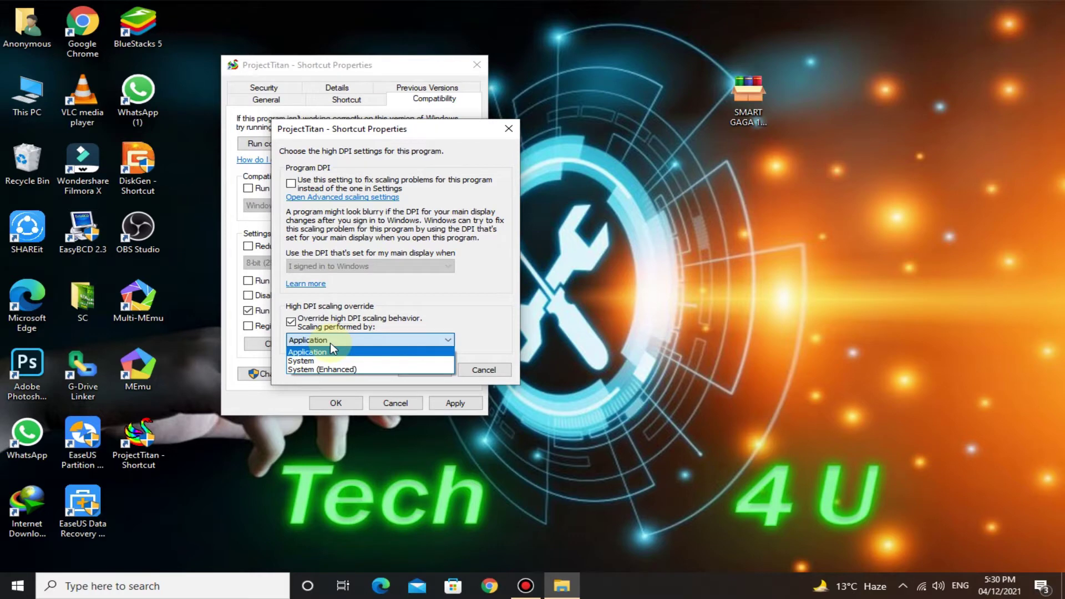
click(300, 360)
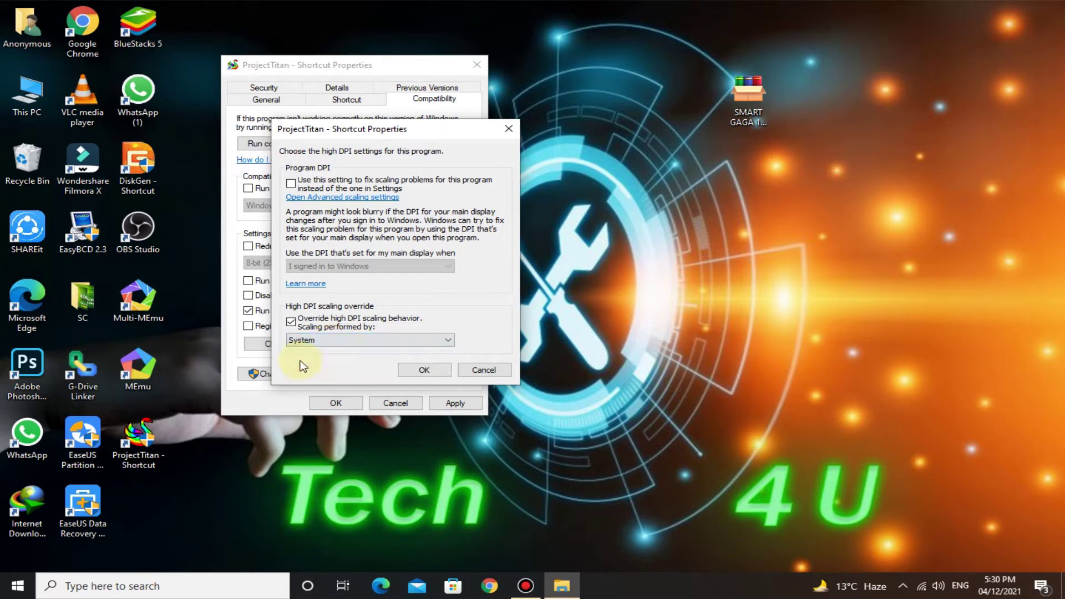
click(413, 368)
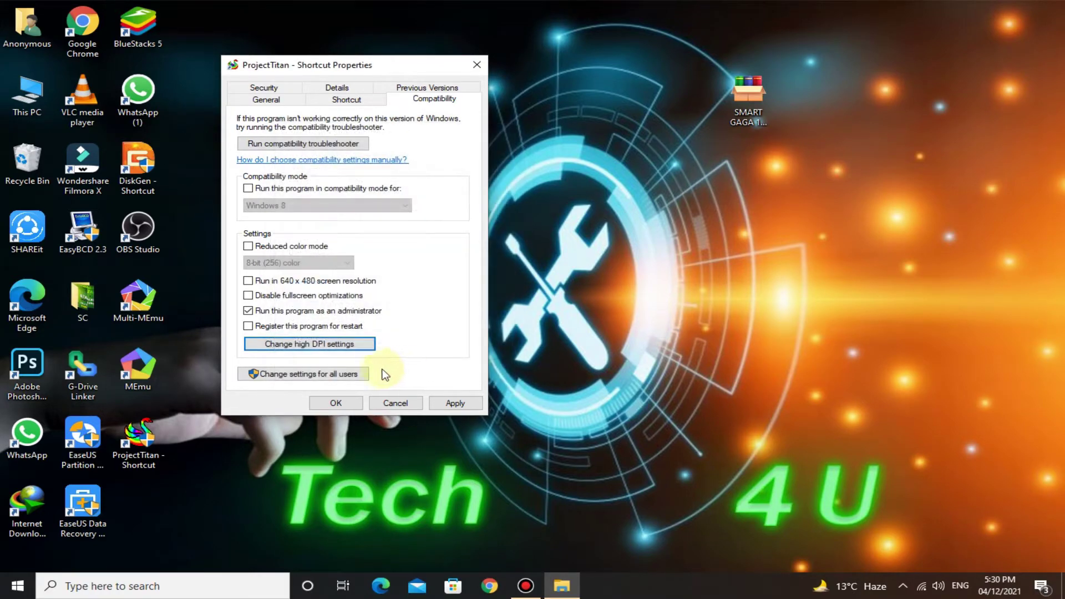
click(456, 404)
click(339, 404)
Refresh the desktop and bring up the ProjectTitan shortcut's options
right_click(391, 161)
click(410, 203)
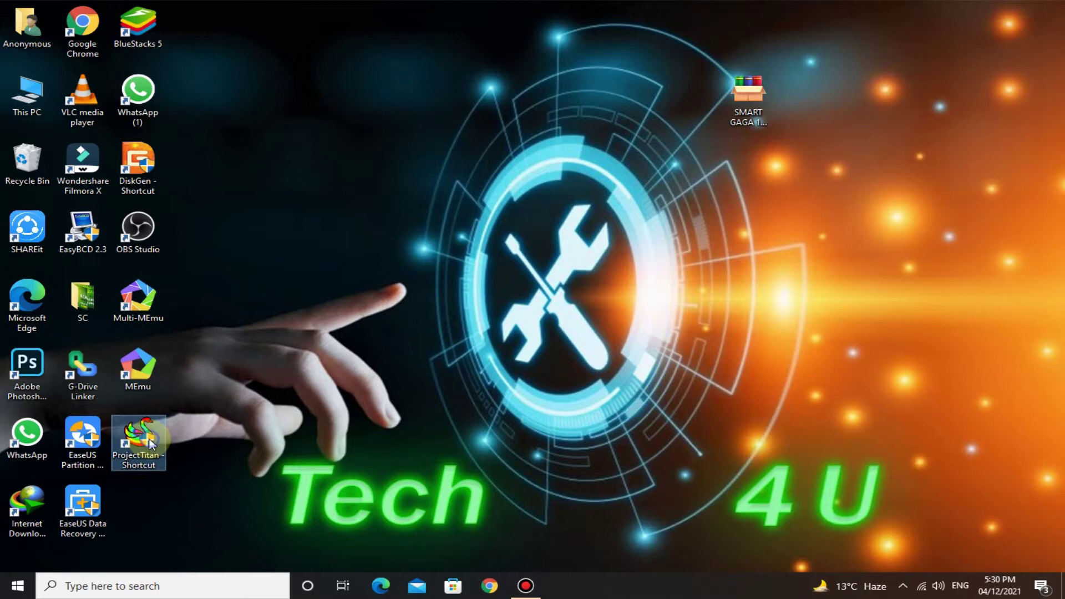
right_click(151, 440)
Start Smart GaGa, allow it through the firewall, open the app list, then Settings
click(209, 112)
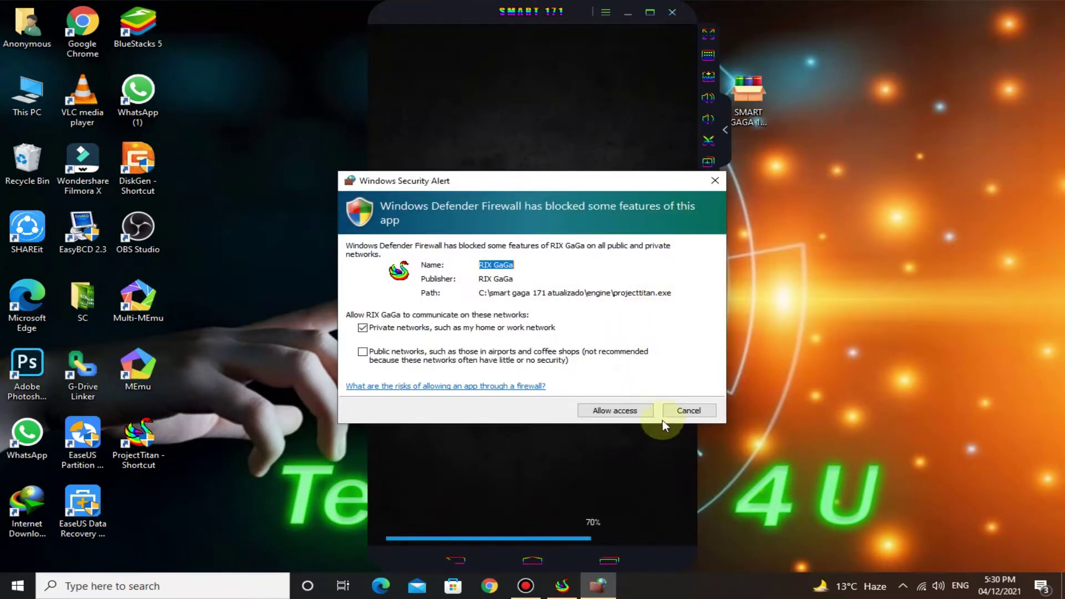
click(605, 412)
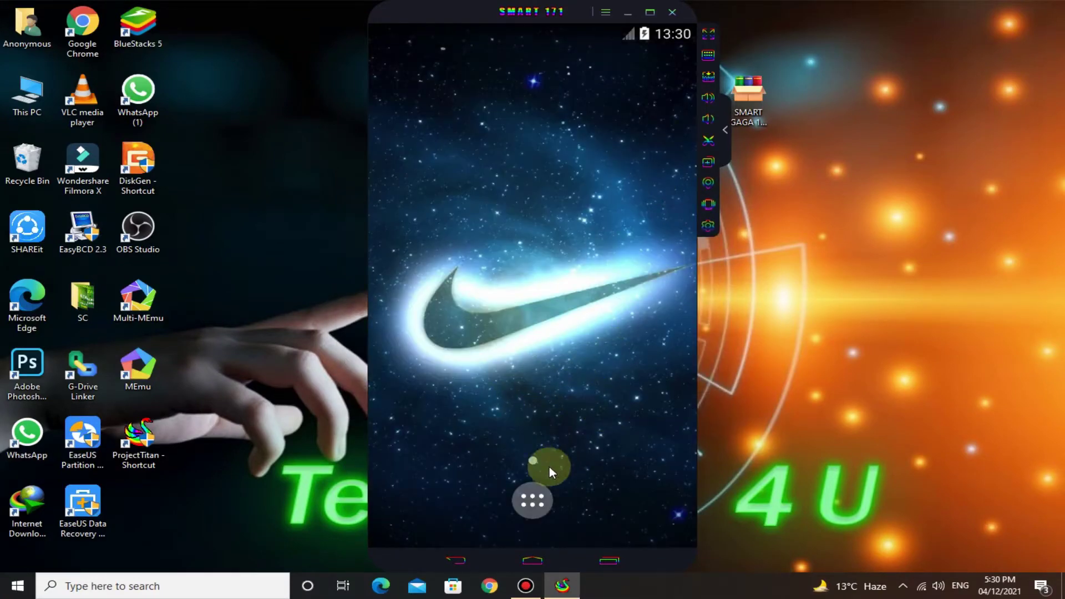
click(533, 501)
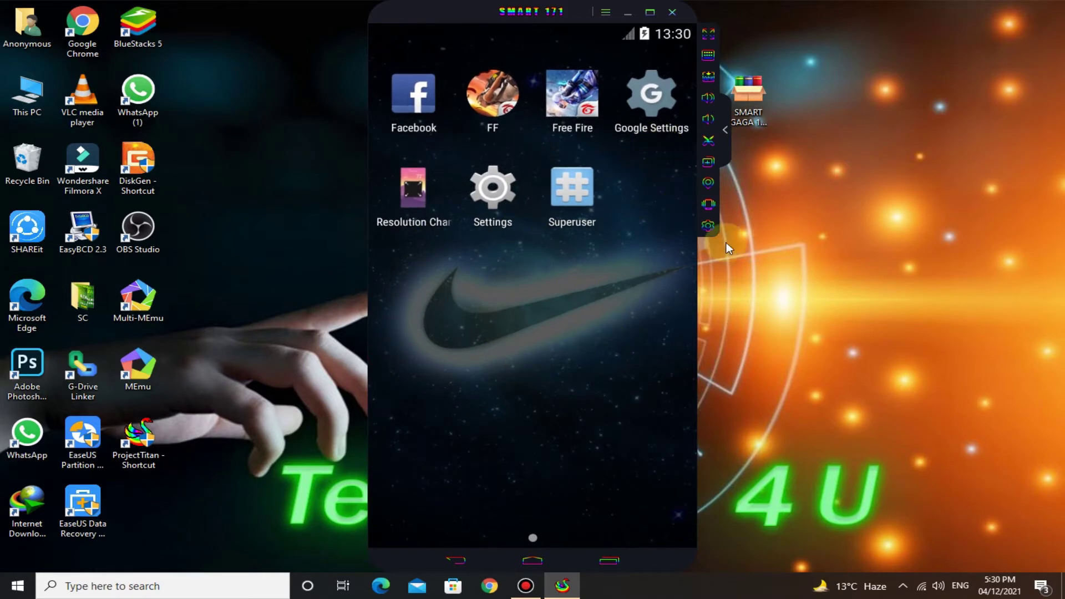
click(709, 226)
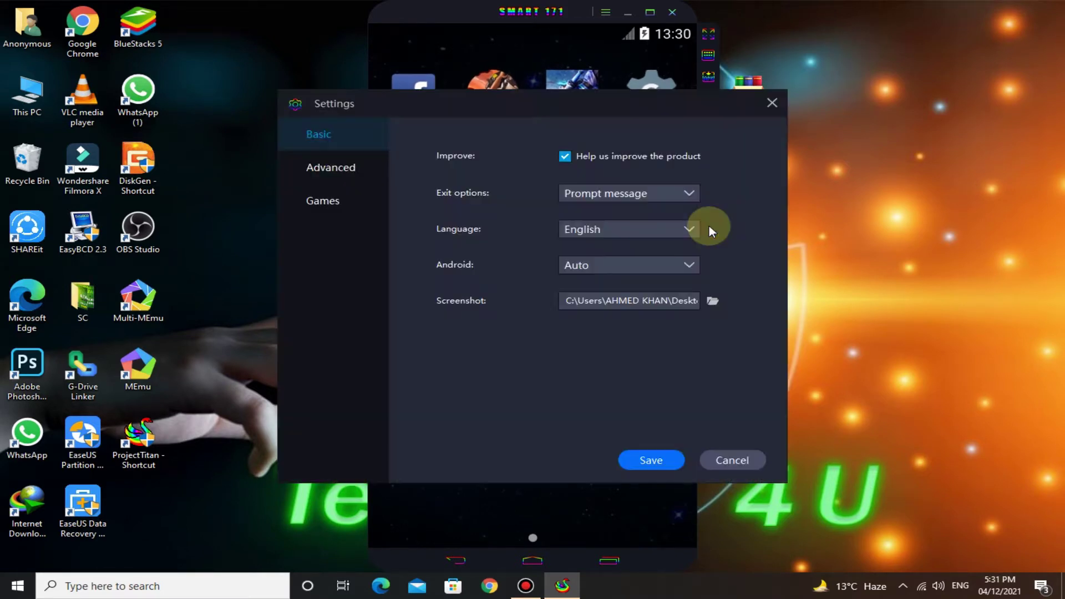
In Advanced settings, choose tablet 1280x720 (DPI 240) and the OpenGL renderer, then save
click(332, 169)
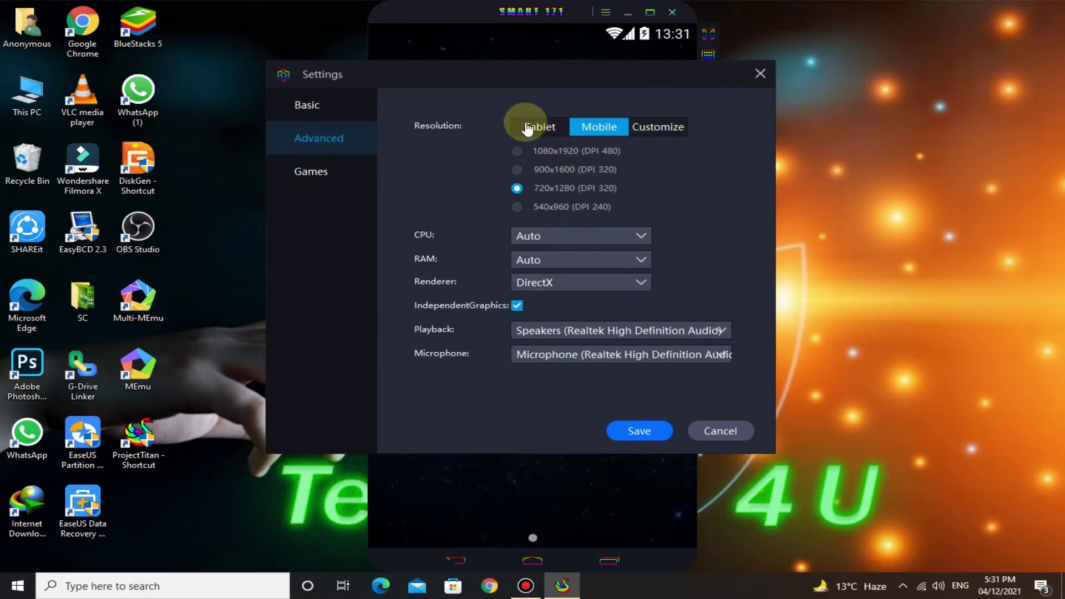
click(534, 129)
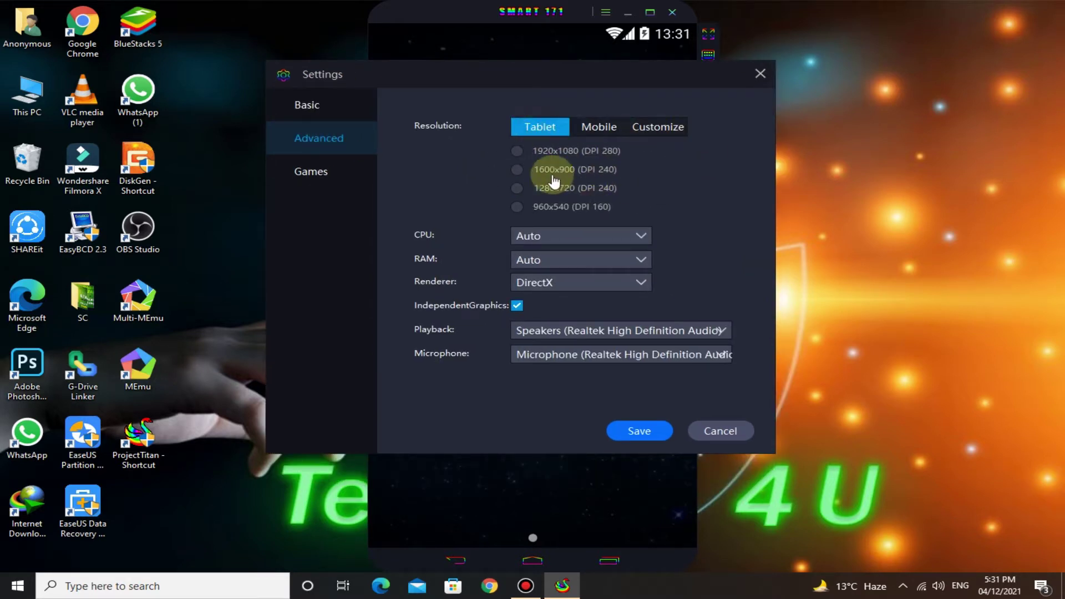
click(519, 189)
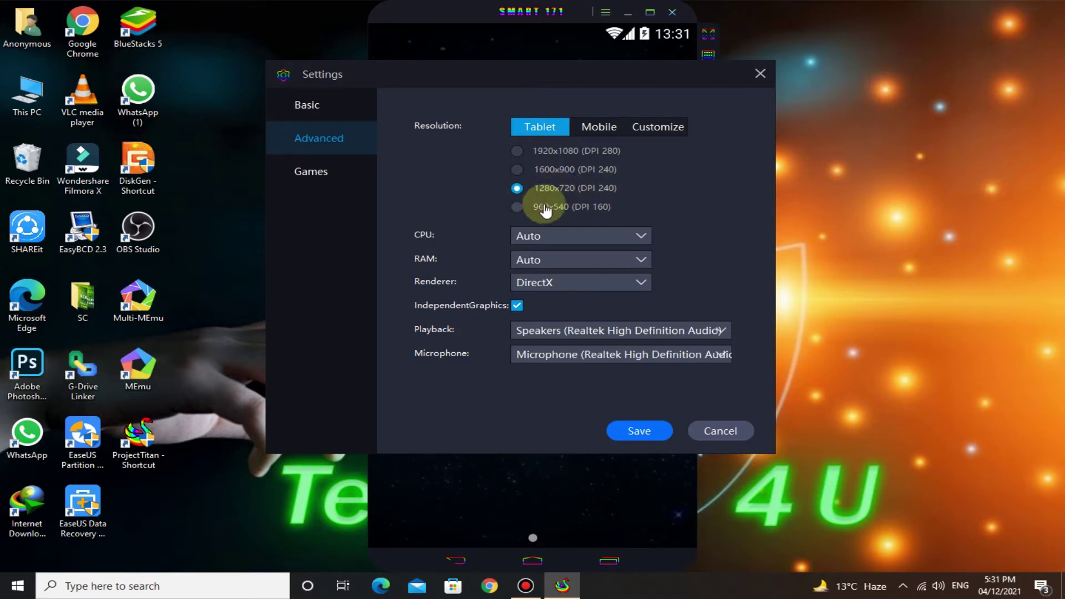
click(568, 235)
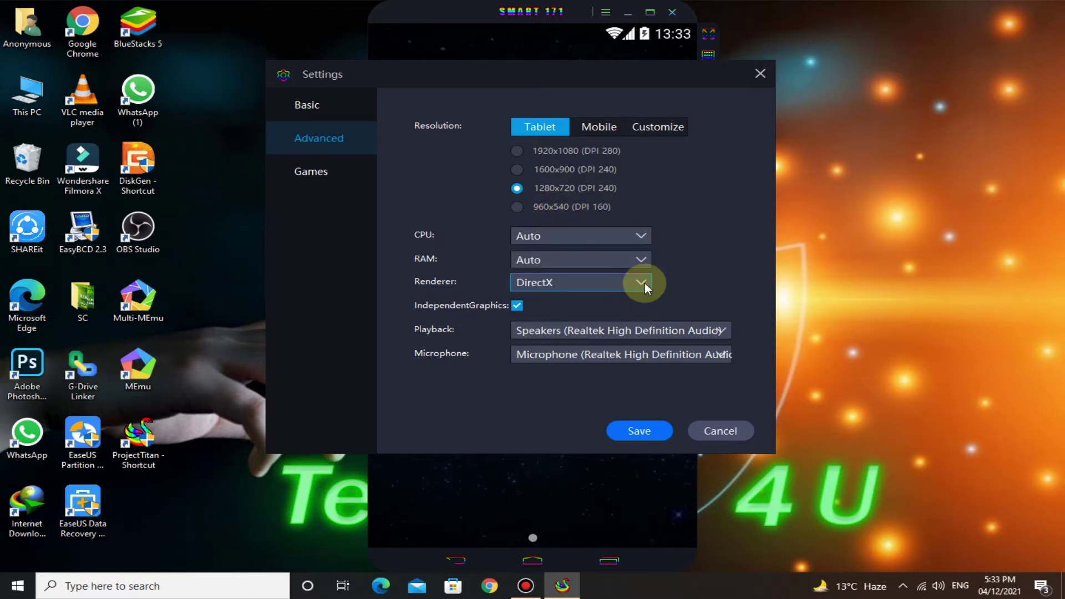
click(645, 283)
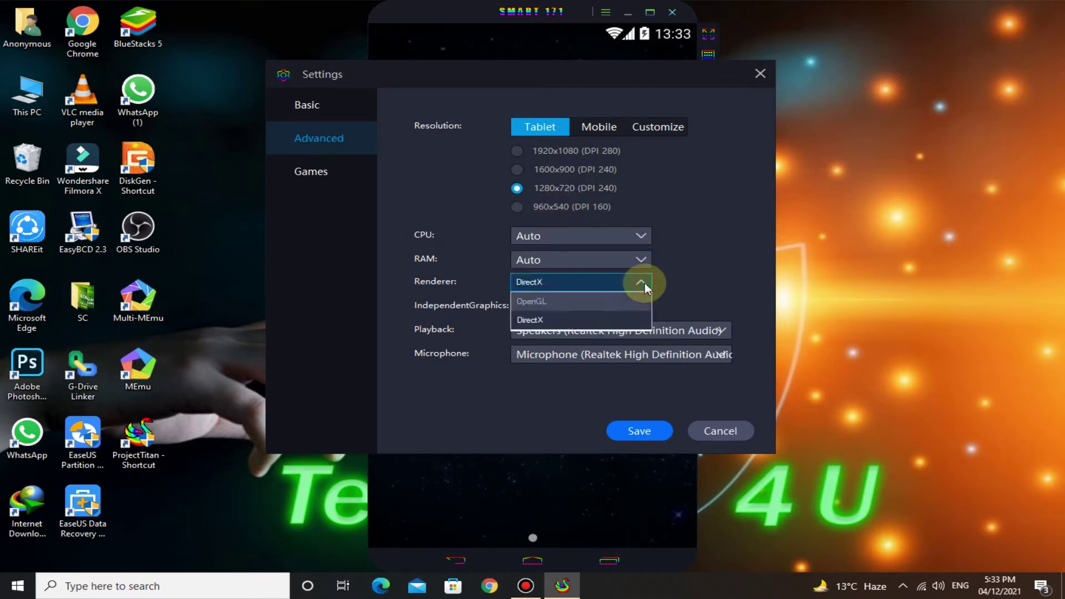
click(525, 321)
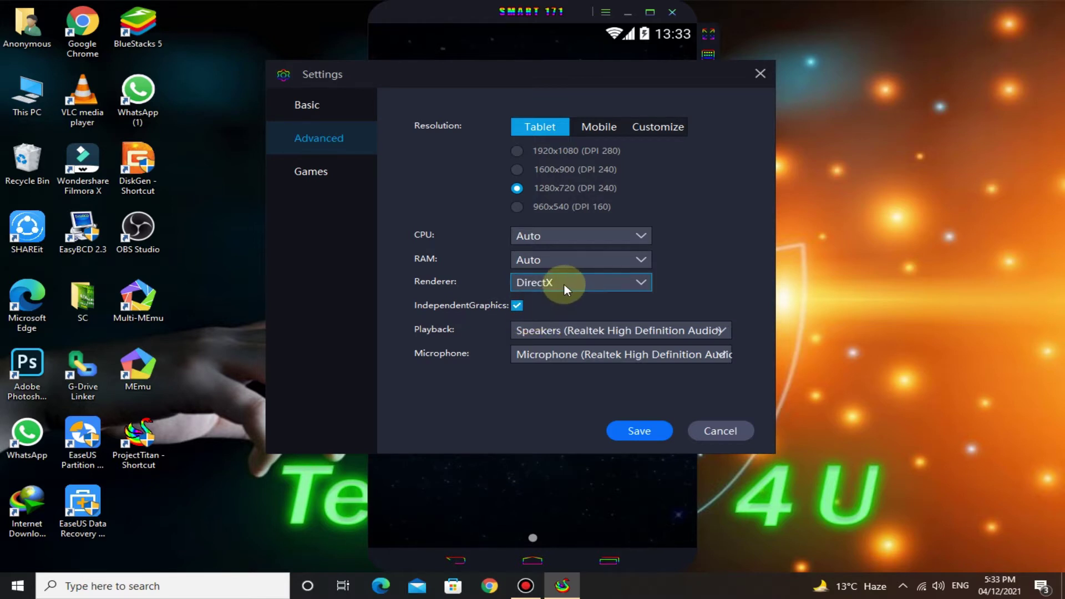
click(564, 283)
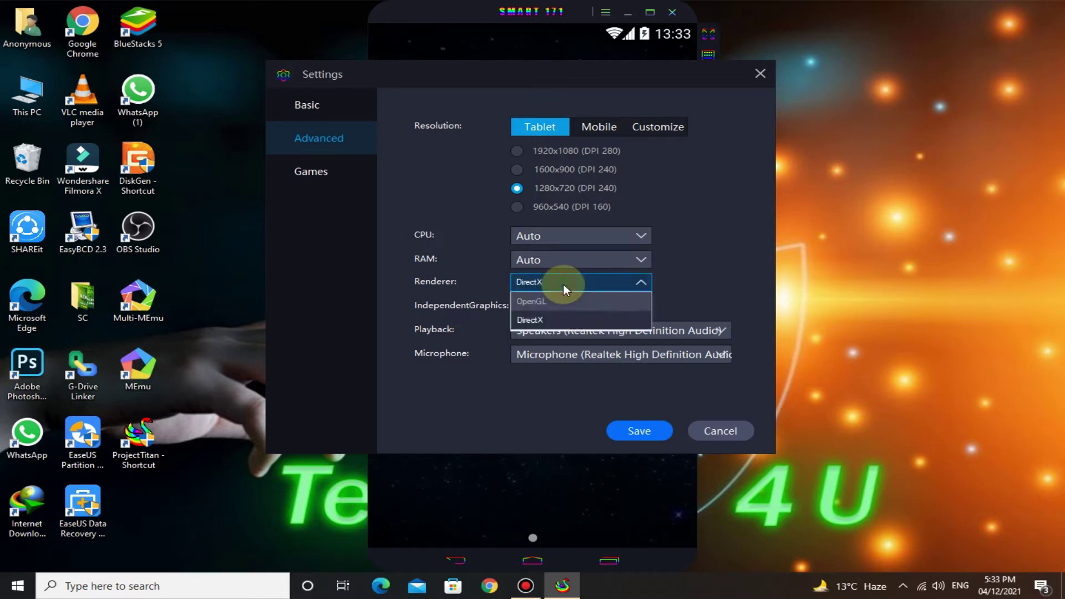
click(543, 301)
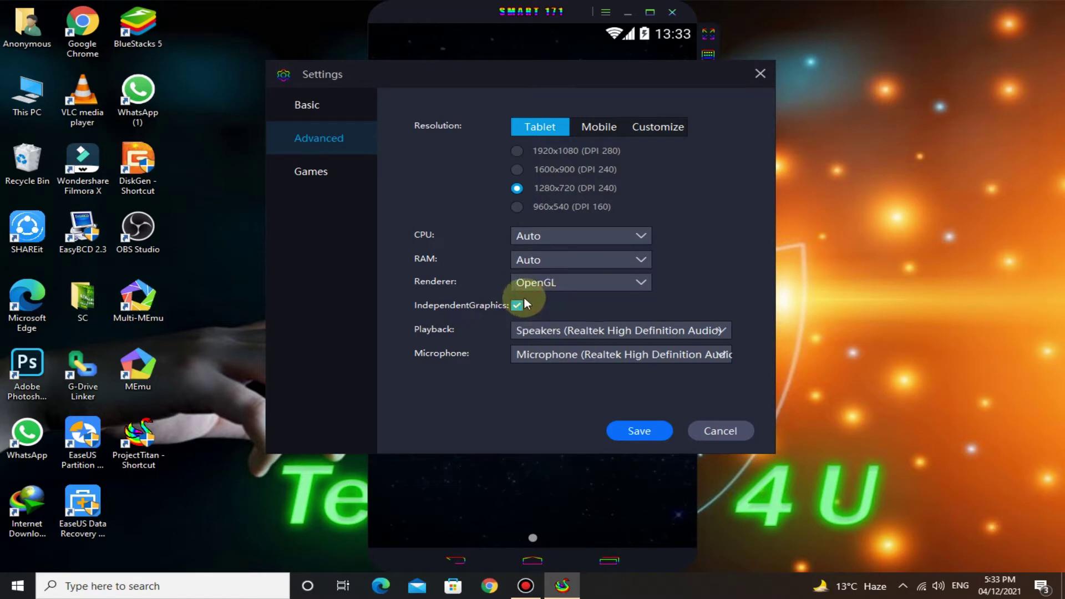
click(620, 432)
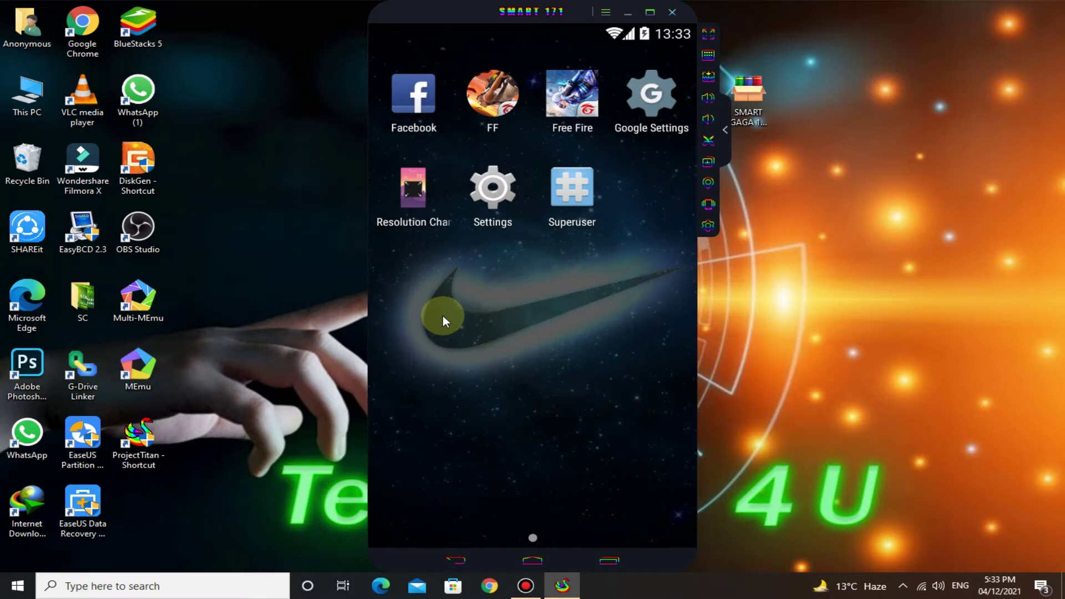
Exit and relaunch the emulator from the ProjectTitan shortcut, dismissing the Launcher3 error
click(672, 11)
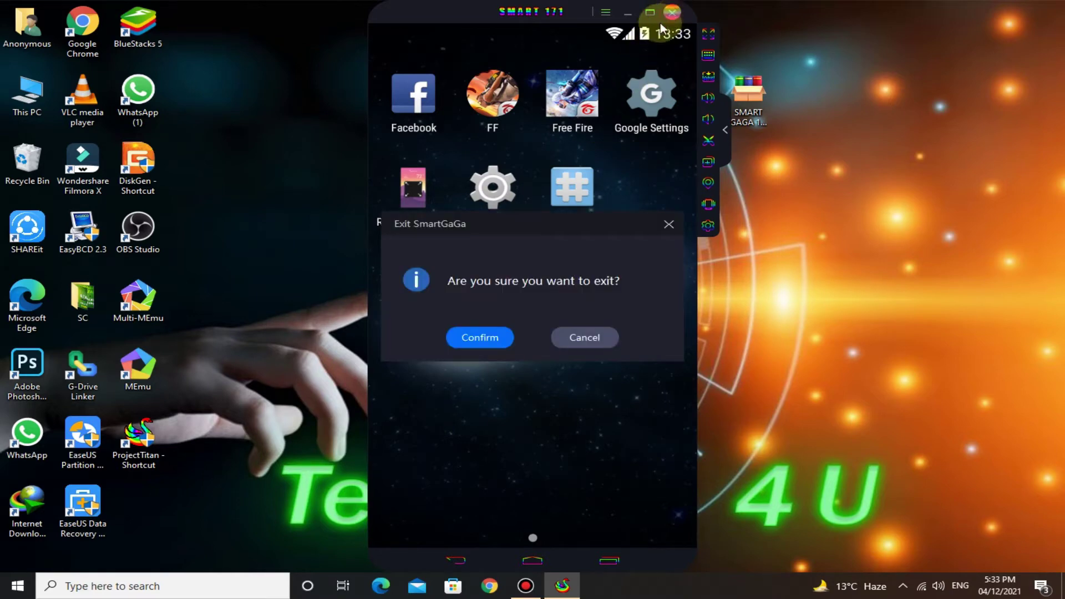
click(452, 345)
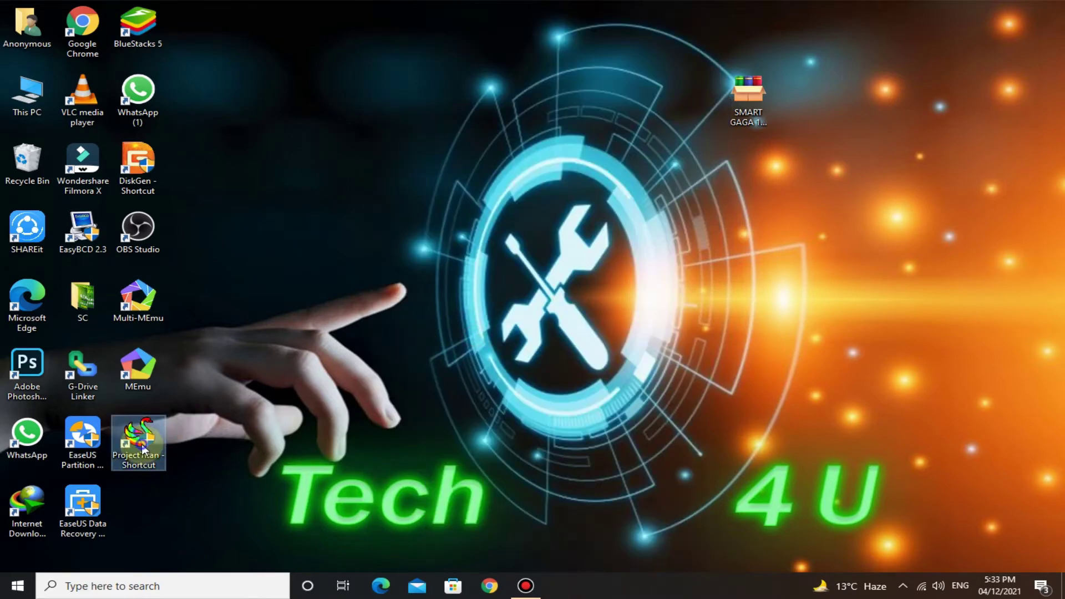
right_click(142, 449)
click(177, 115)
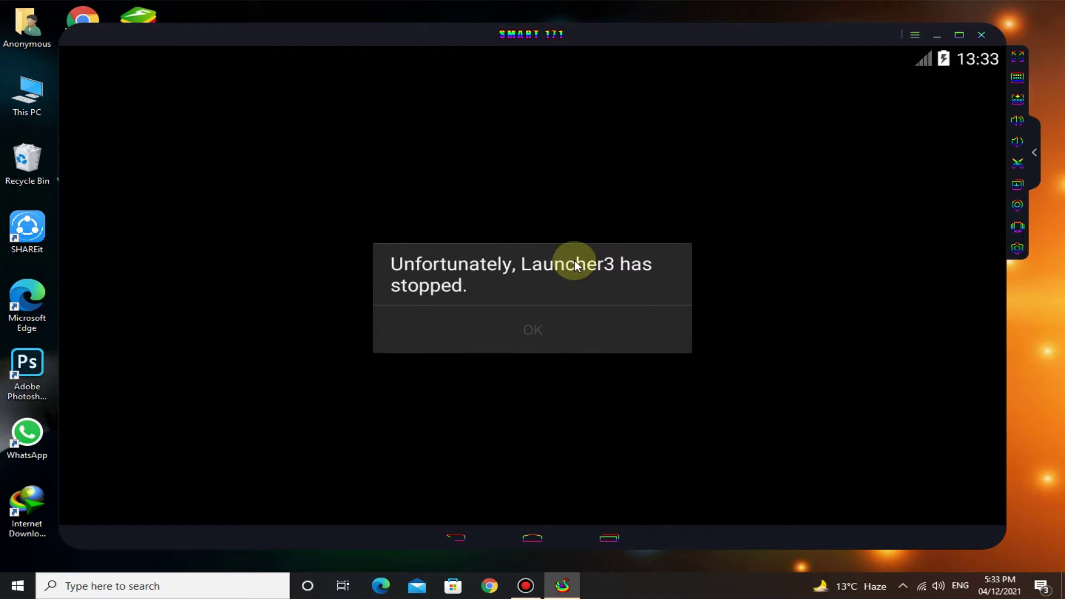
click(564, 321)
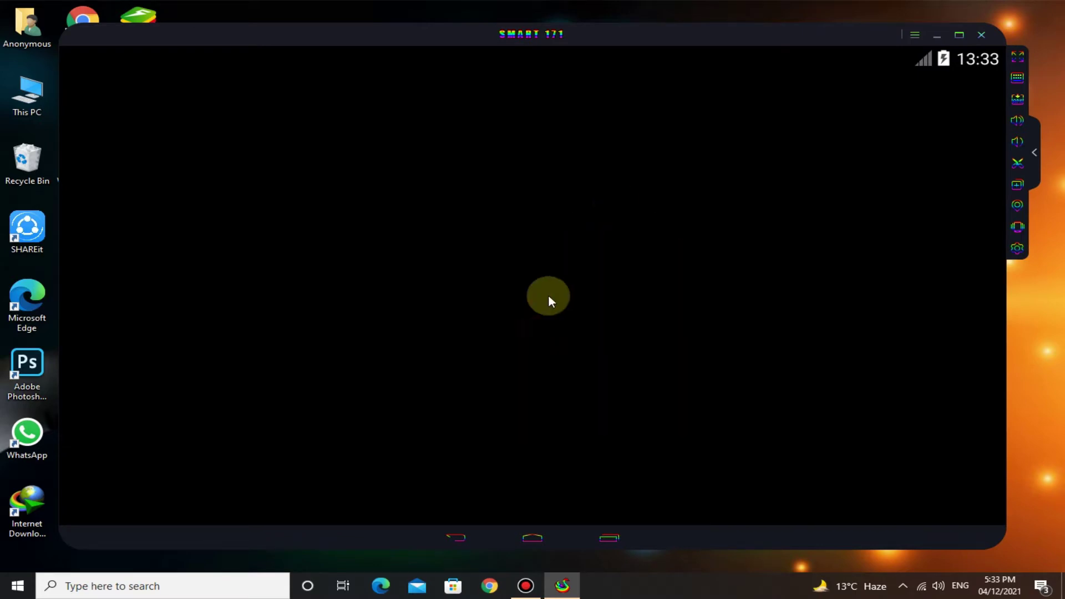
Launch Facebook from the app list and log in with the account's email and password
click(532, 460)
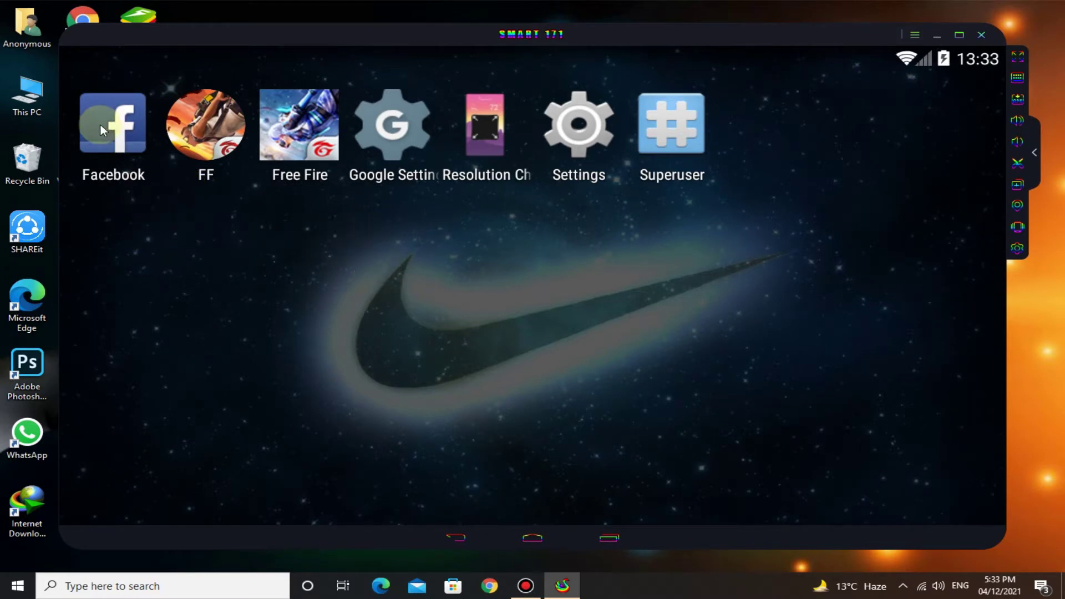
click(120, 131)
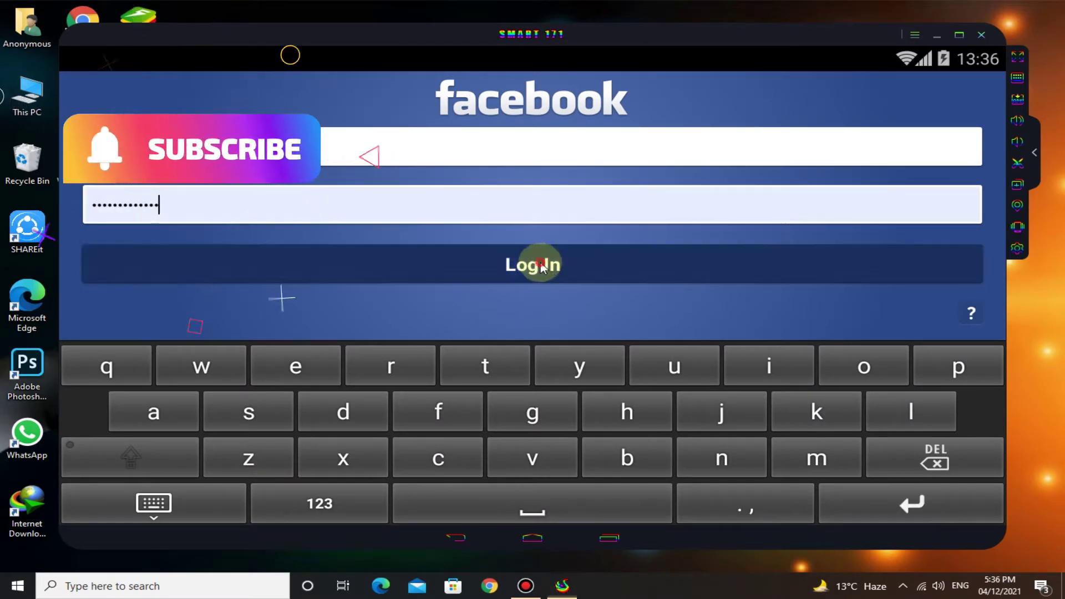
click(538, 264)
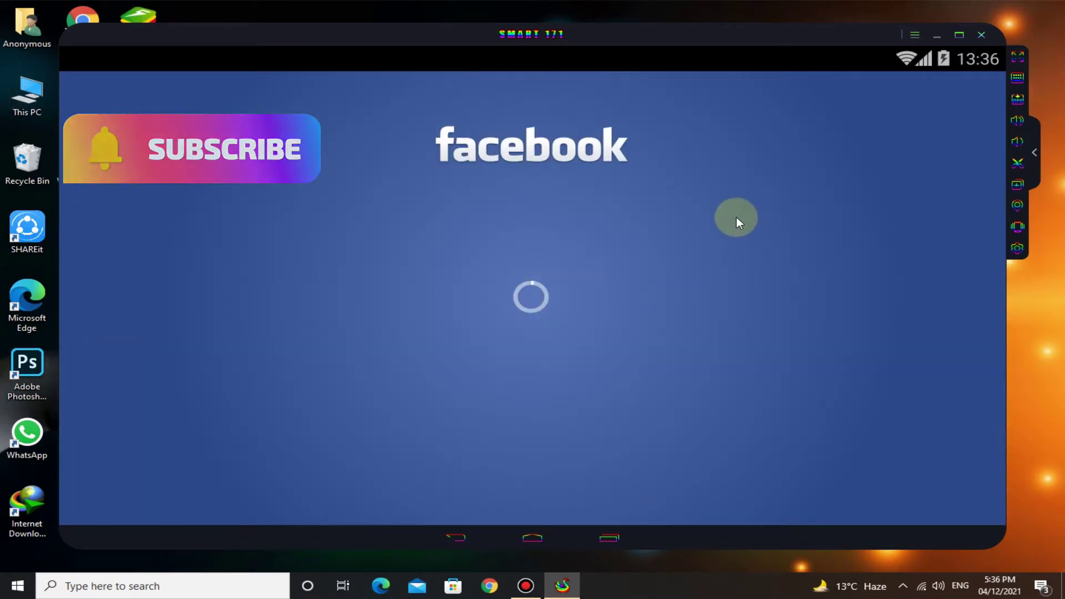